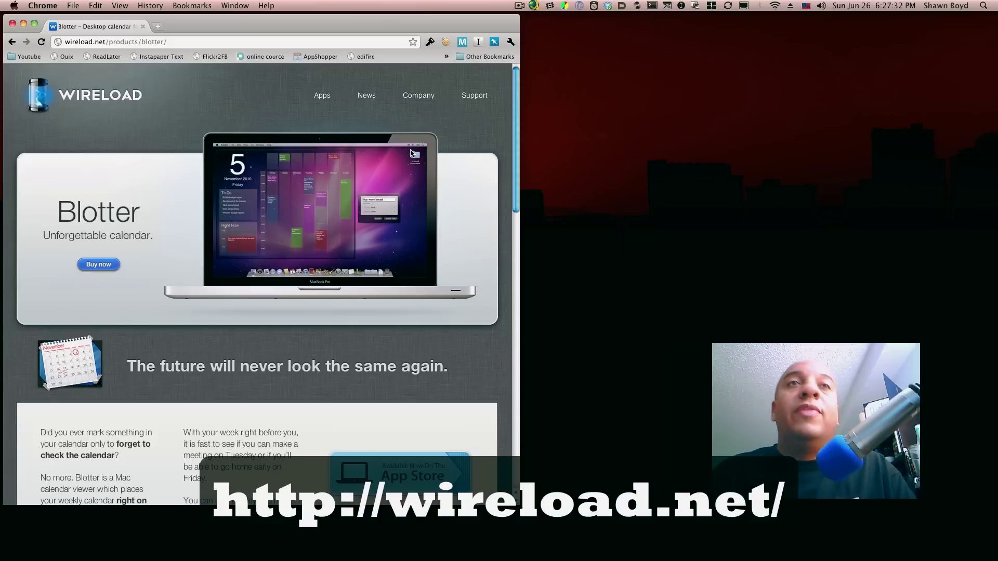
# Close the Chrome window showing the Blotter product page to reveal the desktop calendar.
pyautogui.click(13, 24)
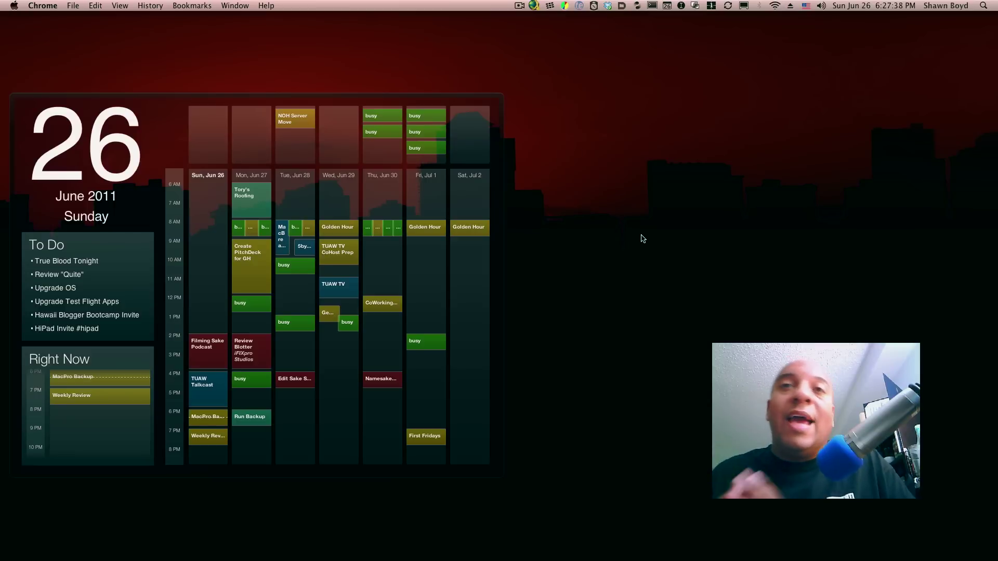
# Open Blotter's Positioning preferences from the menu-bar icon and move the preferences window aside.
pyautogui.click(549, 6)
pyautogui.click(576, 44)
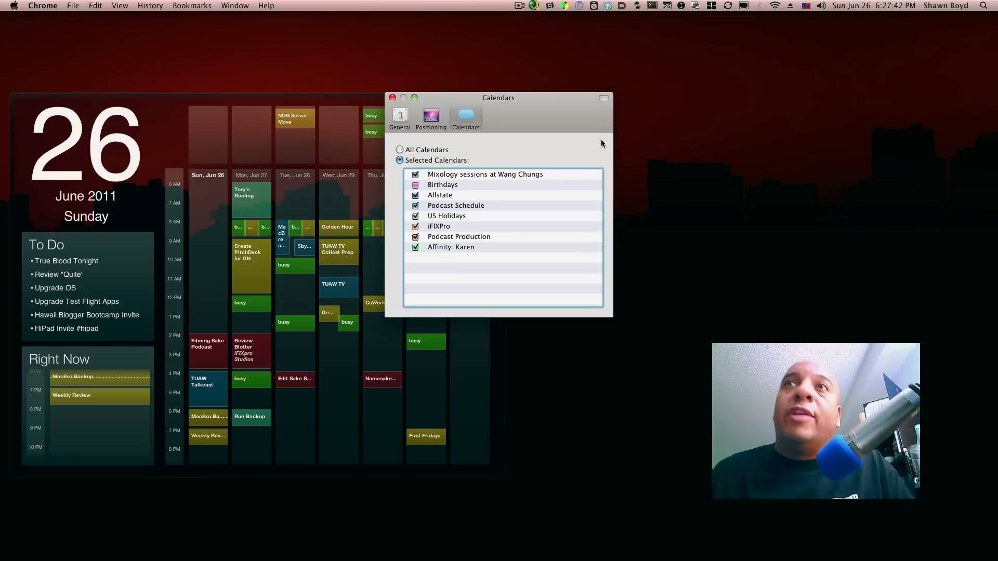
pyautogui.click(431, 117)
pyautogui.moveTo(525, 113); pyautogui.dragTo(689, 151)
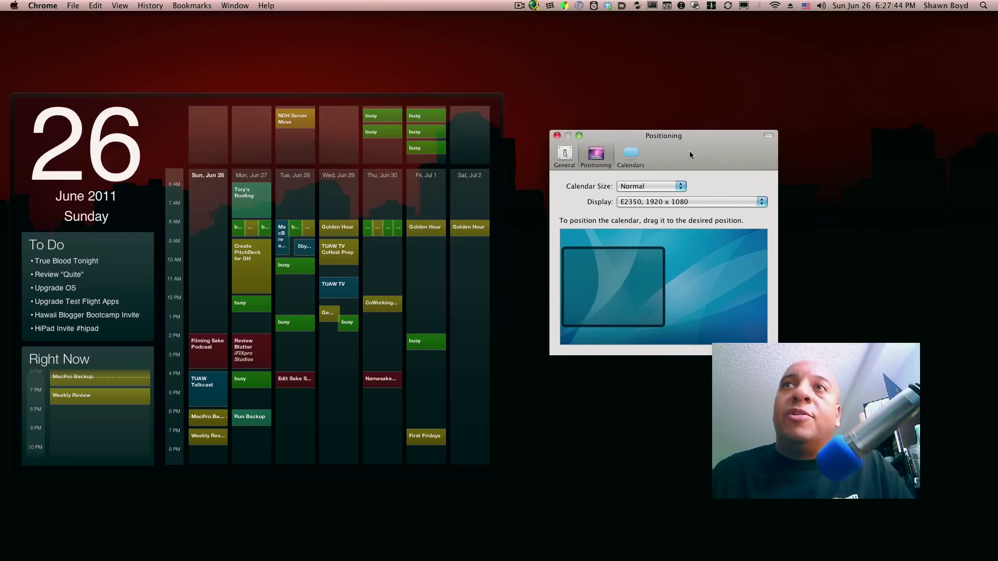
# Drag the calendar overlay around the desktop, finally returning it to the left edge.
pyautogui.moveTo(638, 287); pyautogui.dragTo(660, 288)
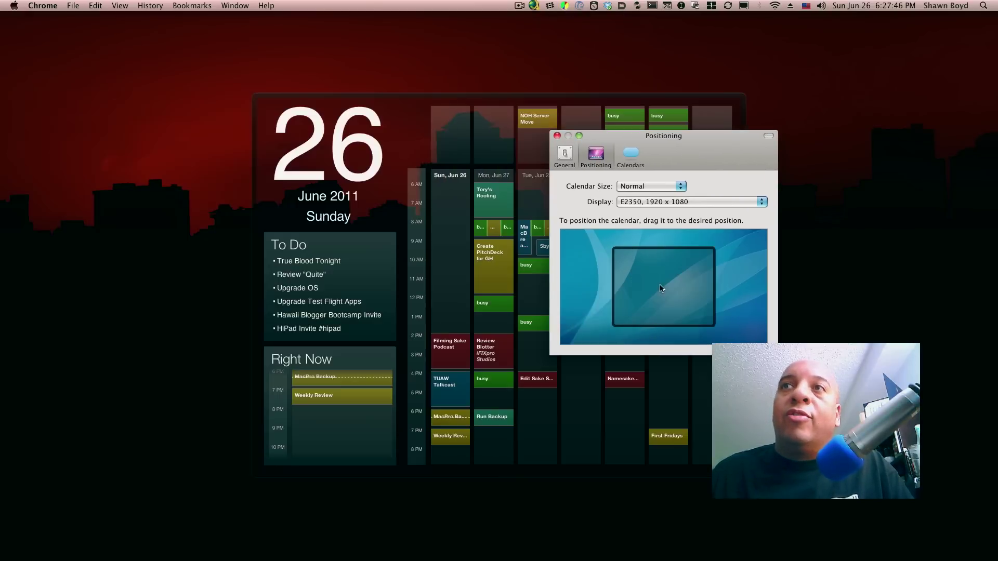
pyautogui.moveTo(693, 156); pyautogui.dragTo(900, 38)
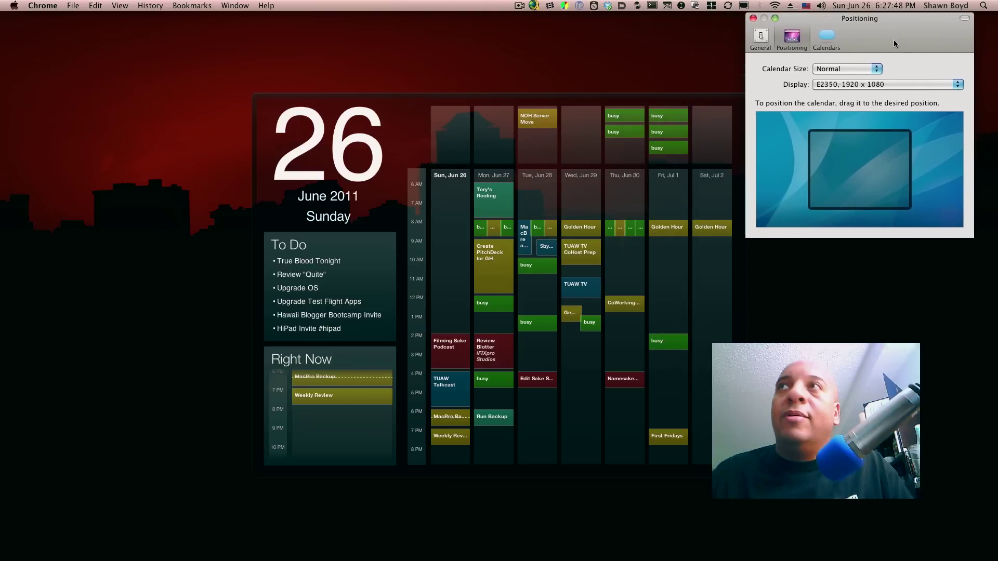
pyautogui.moveTo(849, 181); pyautogui.dragTo(861, 143)
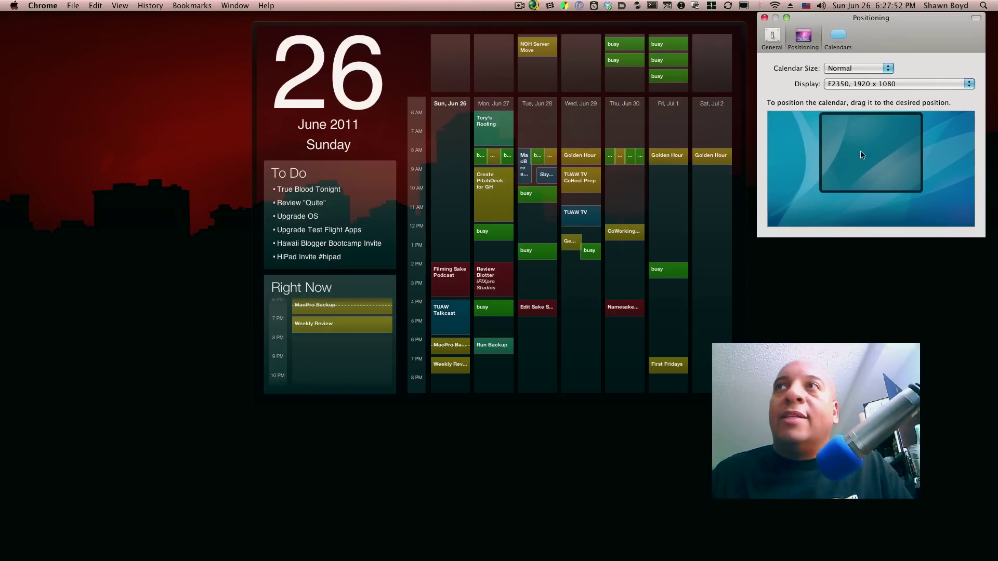
pyautogui.moveTo(860, 155)
pyautogui.mouseDown()
pyautogui.moveTo(796, 125)
pyautogui.moveTo(801, 170)
pyautogui.mouseUp()
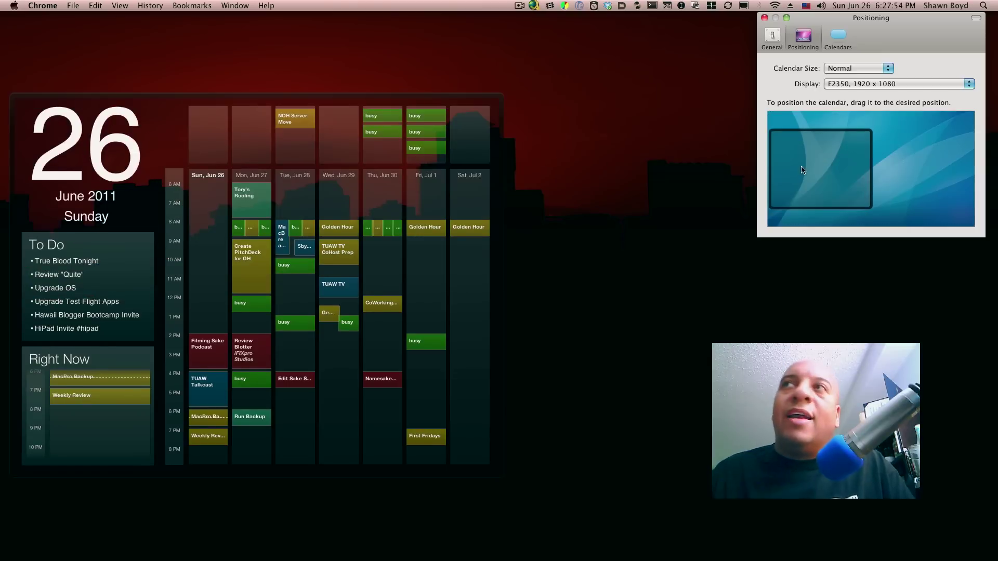
pyautogui.click(774, 45)
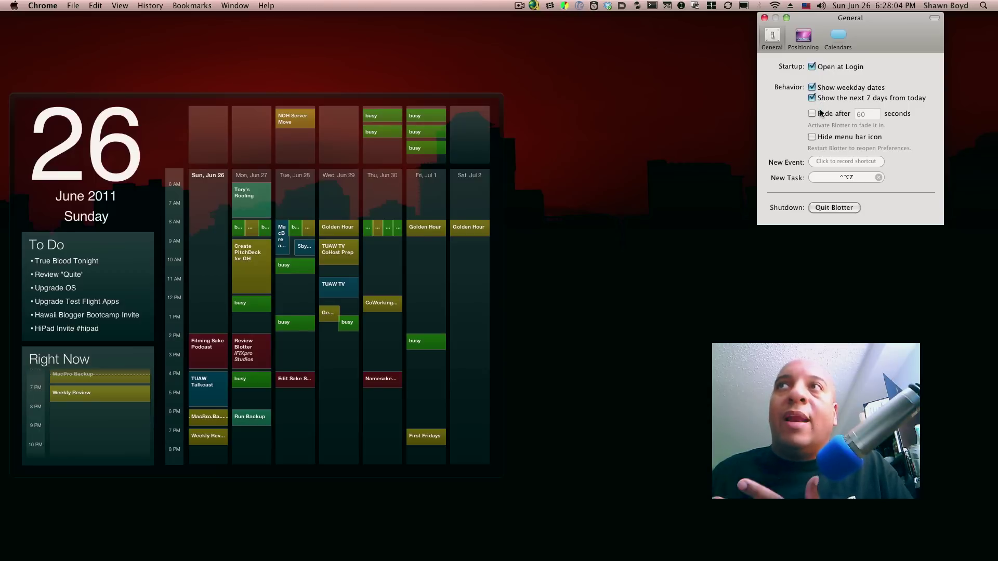
# Review the Calendars, Positioning and General preference tabs, ending back on Positioning.
pyautogui.click(842, 41)
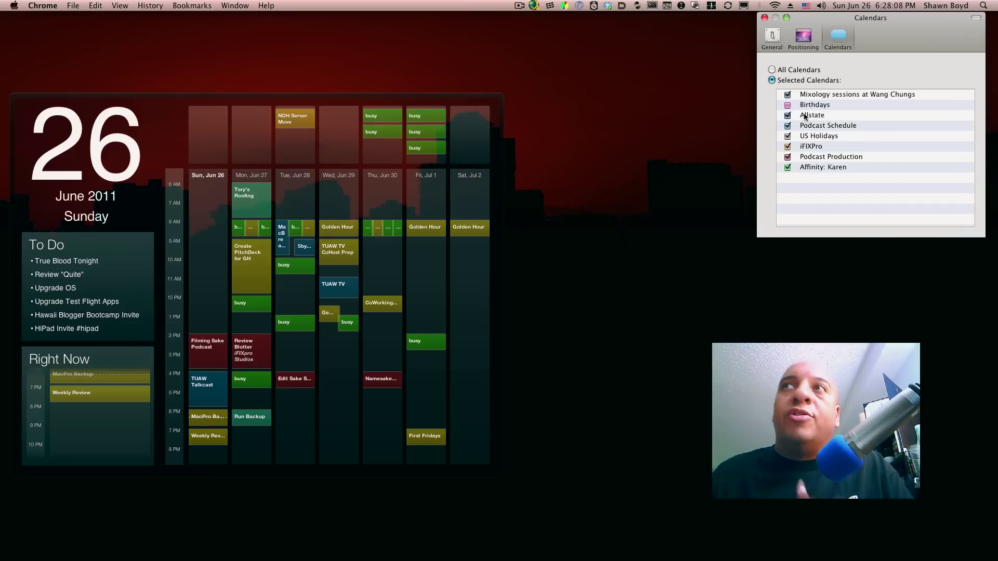
pyautogui.click(803, 39)
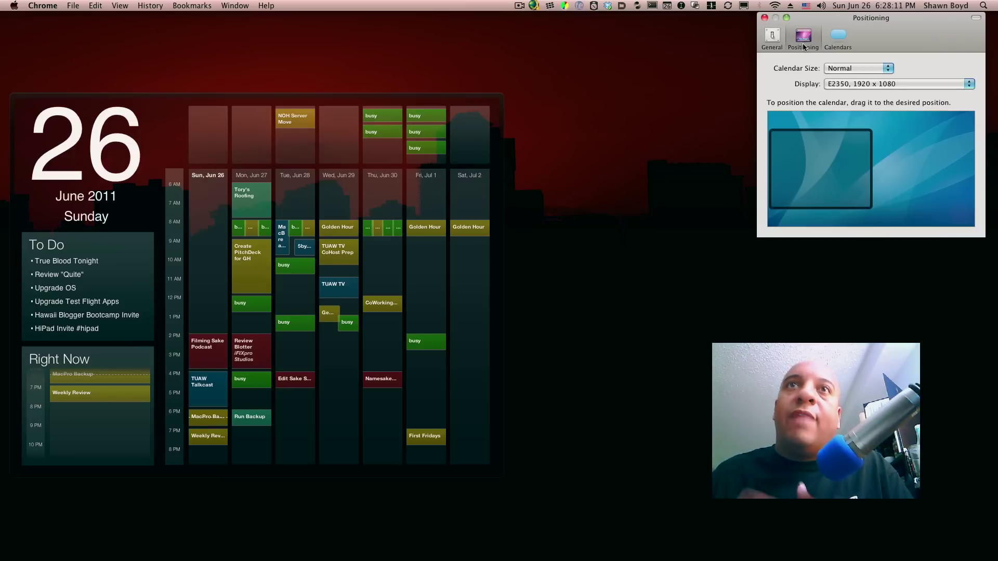
pyautogui.click(774, 43)
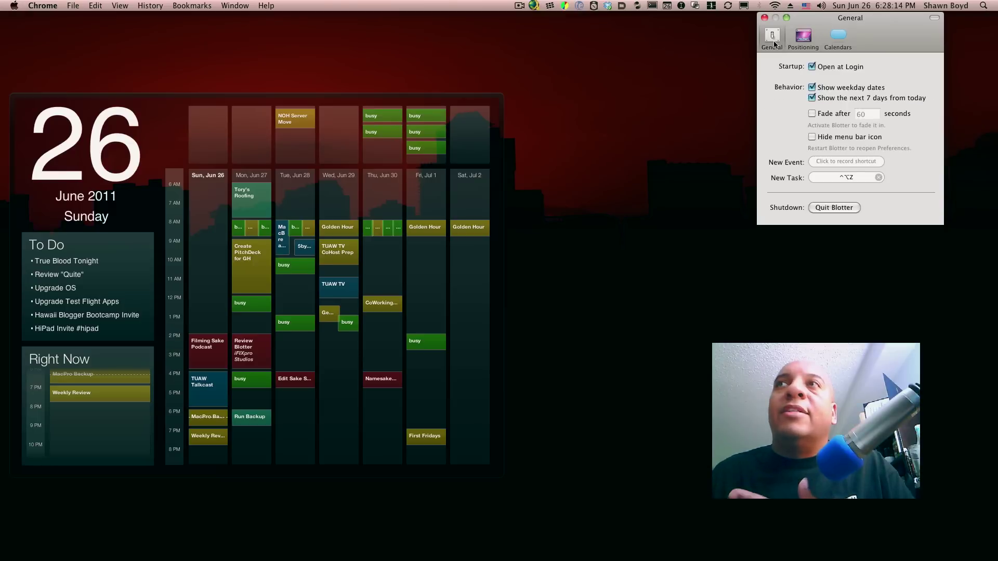
pyautogui.click(803, 43)
# Set Calendar Size to Full and close Preferences to view the full-screen calendar.
pyautogui.click(838, 69)
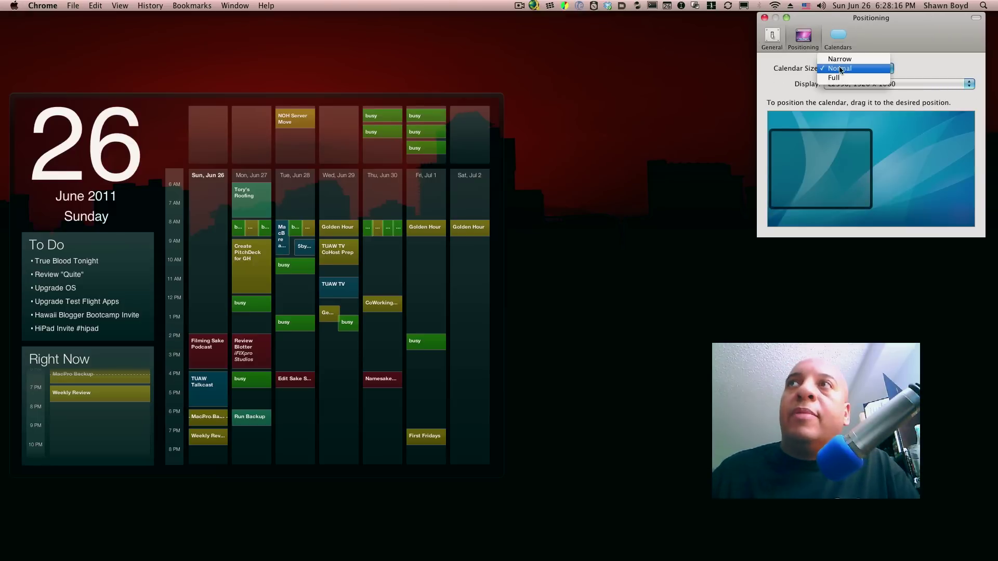
pyautogui.click(834, 77)
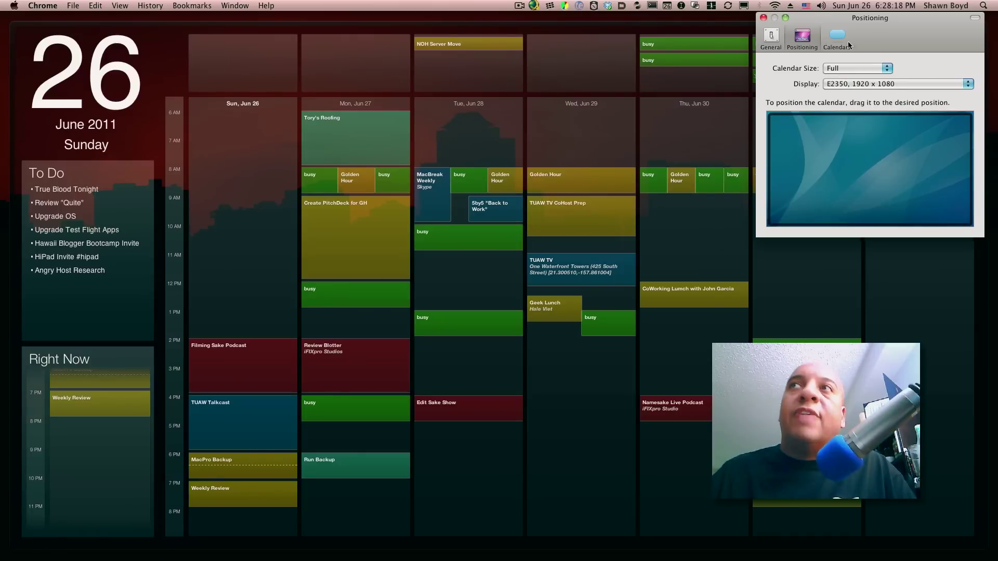
pyautogui.press('super+w')
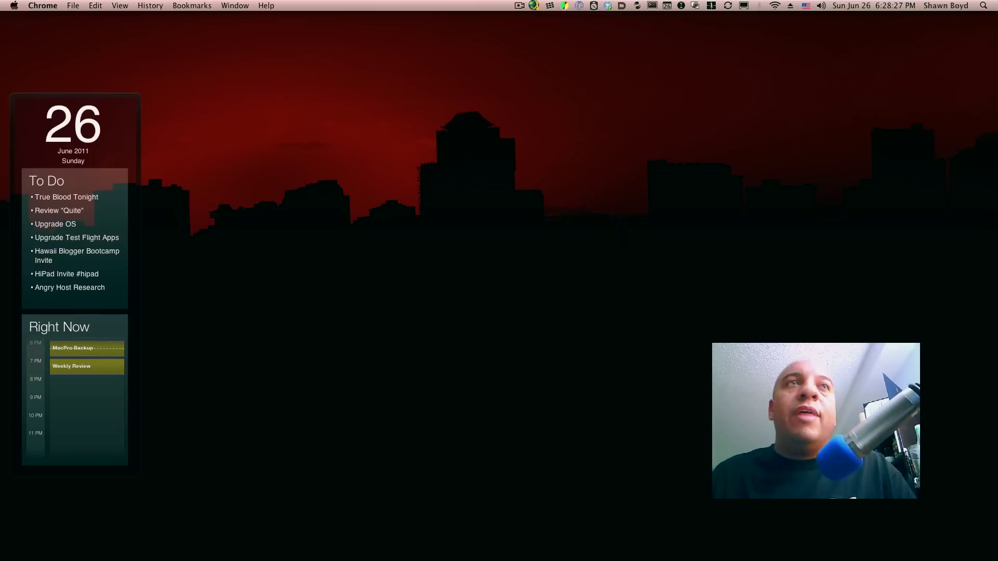
# Reopen Preferences and set Calendar Size back to Normal.
pyautogui.press('super+comma')
pyautogui.moveTo(653, 191)
pyautogui.mouseDown()
pyautogui.moveTo(704, 188)
pyautogui.moveTo(842, 56)
pyautogui.mouseUp()
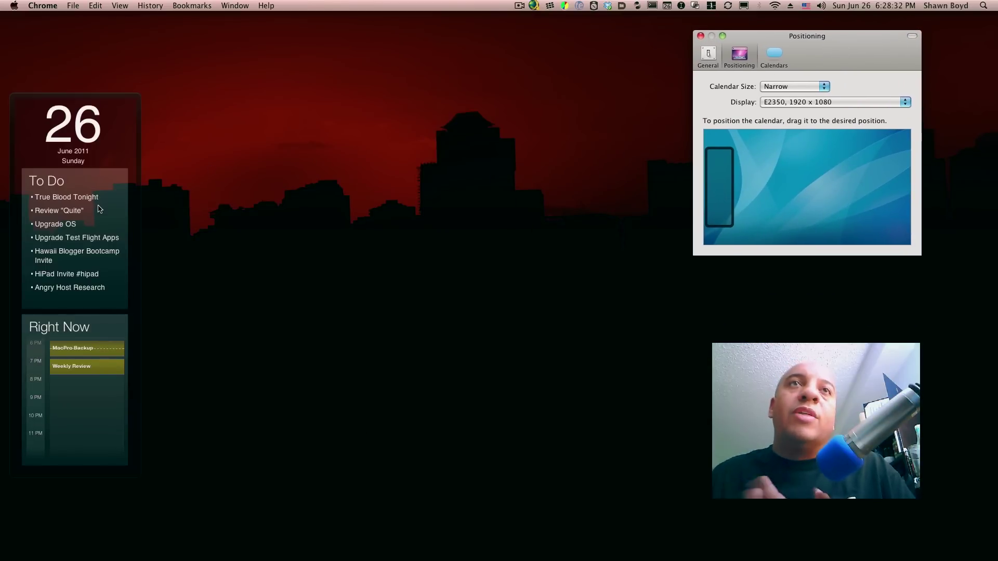
pyautogui.click(803, 85)
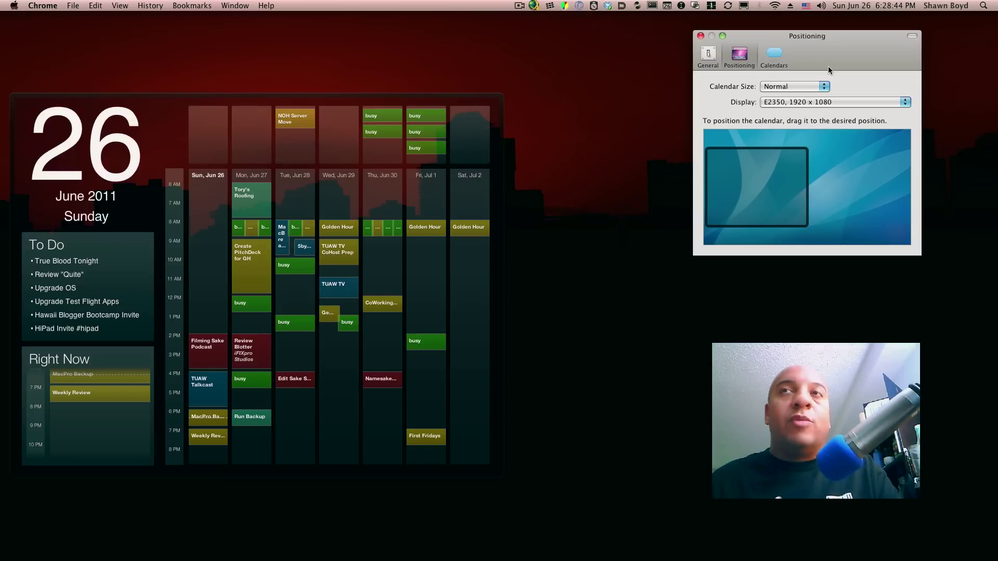
pyautogui.click(707, 55)
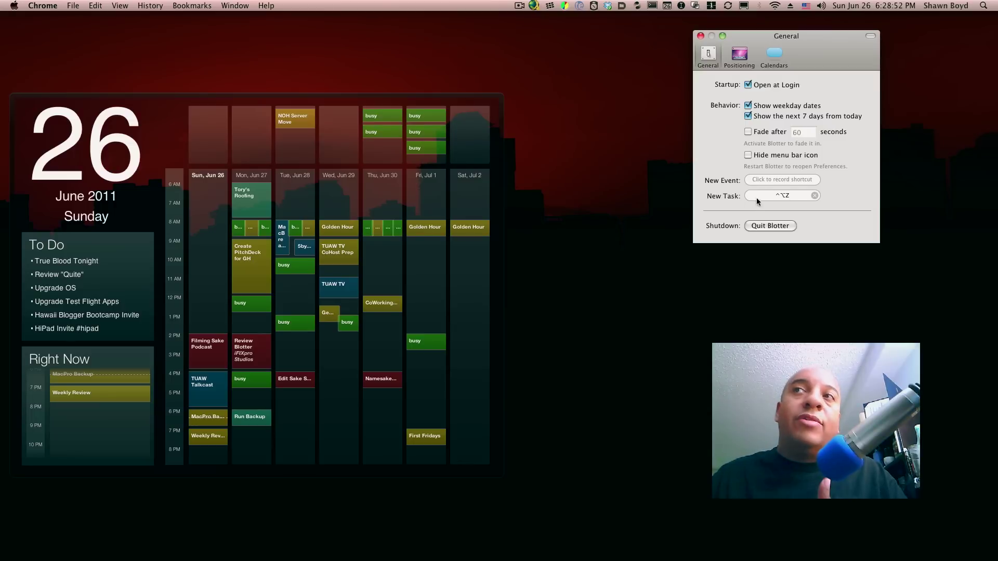
# Close Preferences and enter the task 'Eat the Street 7' via the Ctrl+Alt+Z hotkey.
pyautogui.click(699, 36)
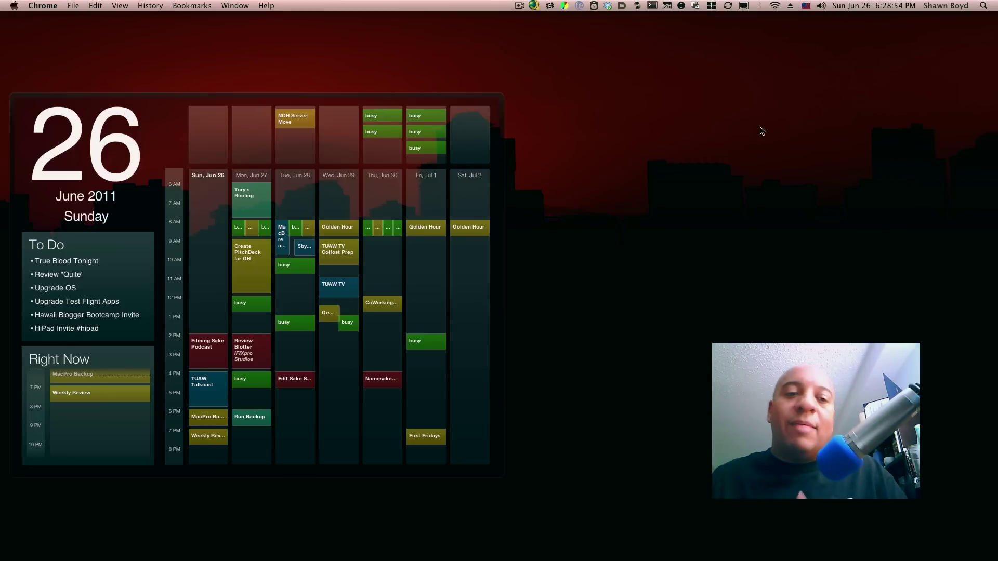
pyautogui.hotkey('ctrl', 'alt', 'z')
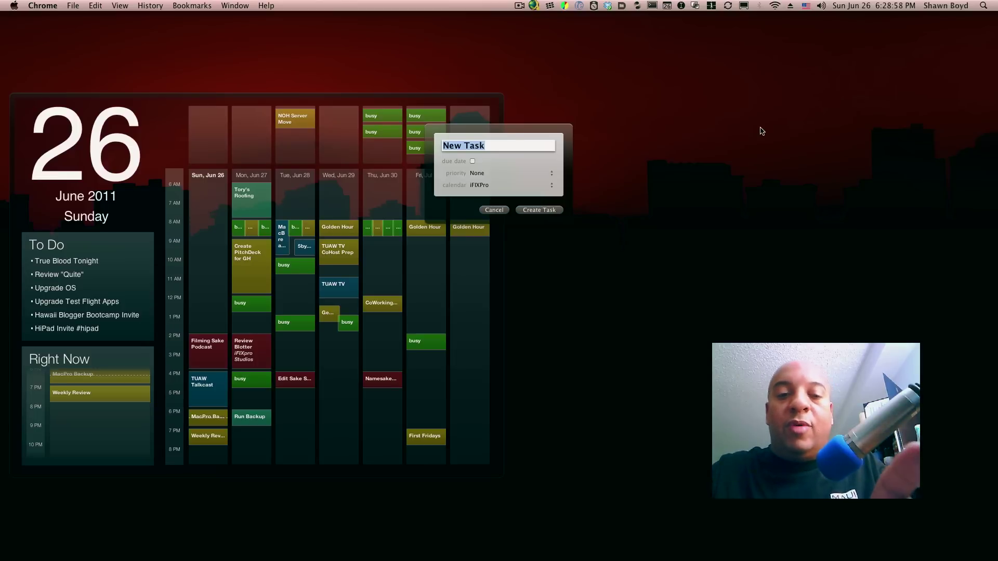
pyautogui.write('Eat S')
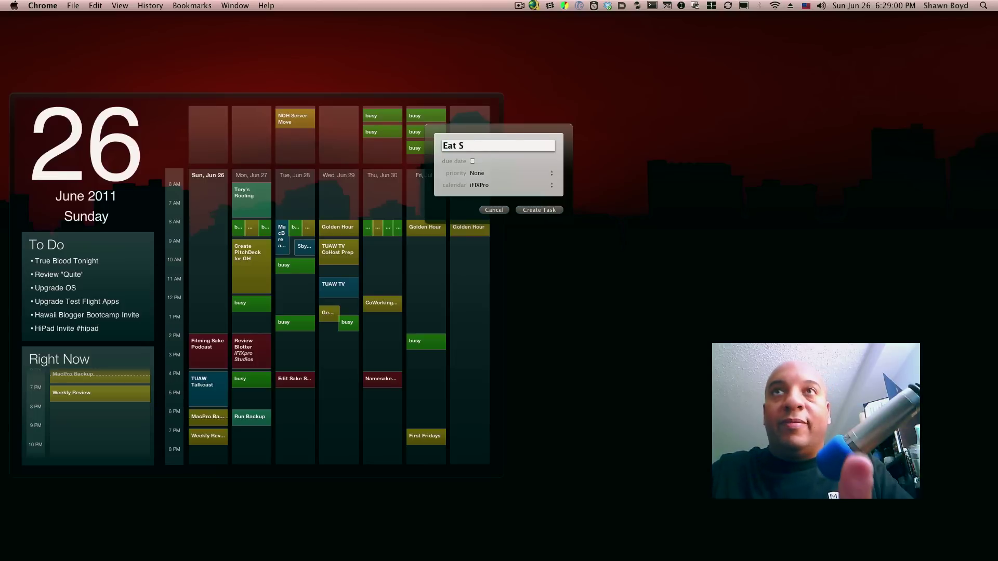
pyautogui.press('BackSpace')
pyautogui.write('the St')
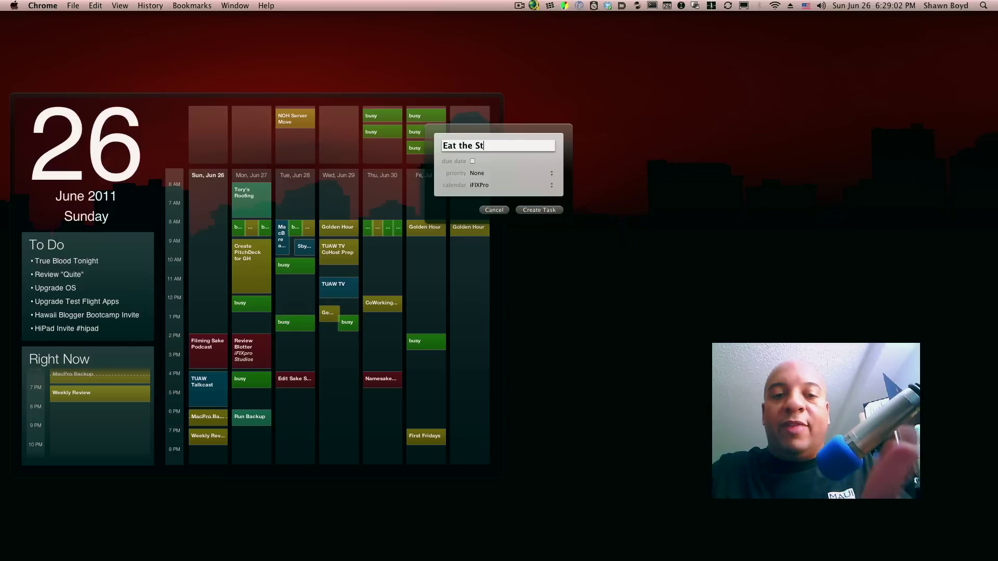
pyautogui.write('reet ')
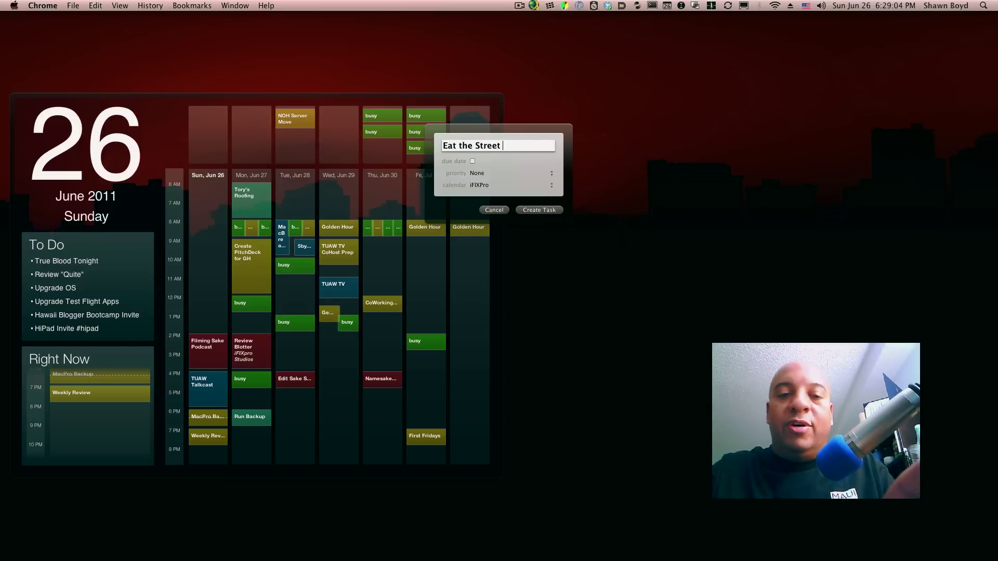
pyautogui.write('&')
pyautogui.press('BackSpace')
pyautogui.write('7')
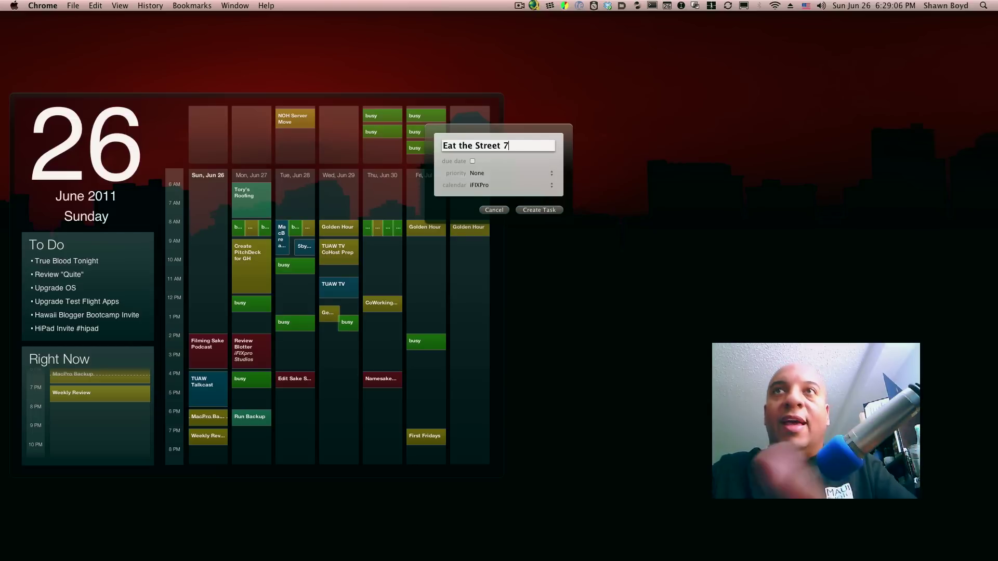
pyautogui.press('Return')
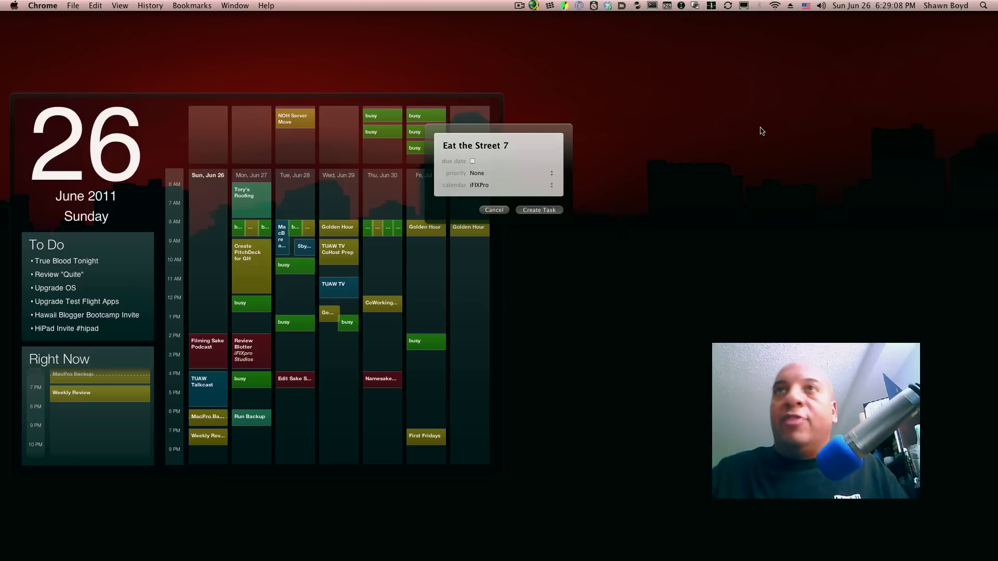